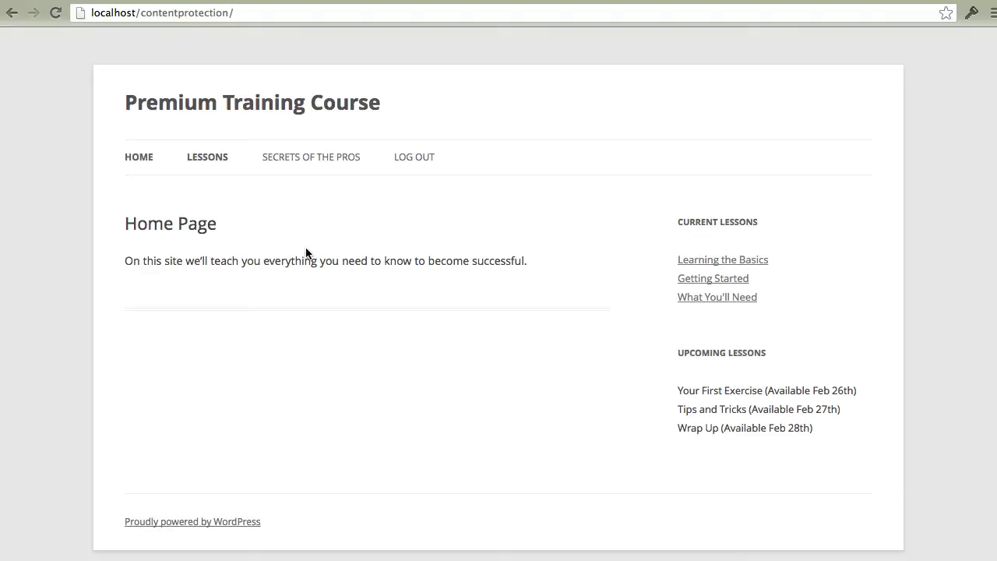
Return to the Home Page editor and add a 'Welcome' line above the paragraph.
key("super+Tab")
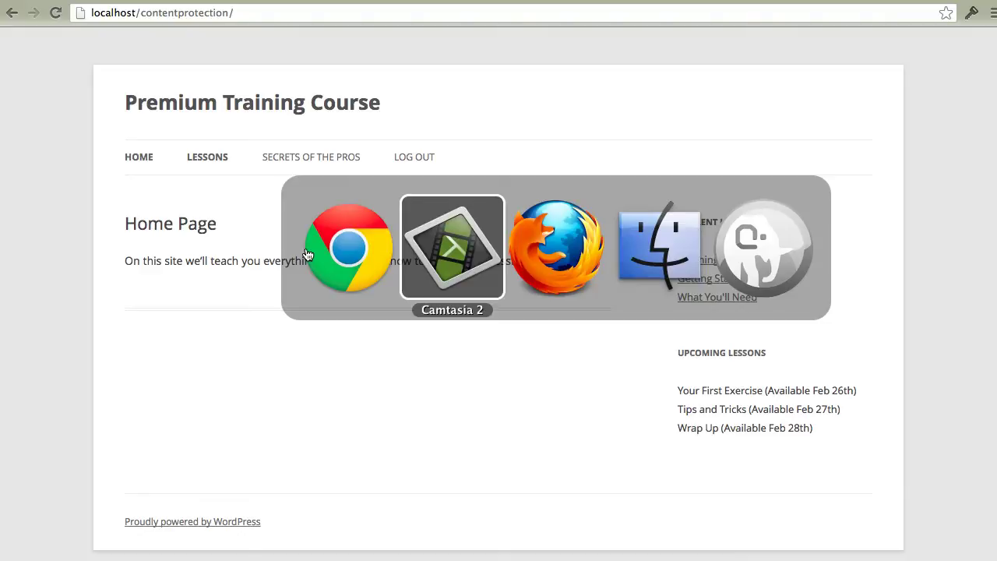
key("super+Tab")
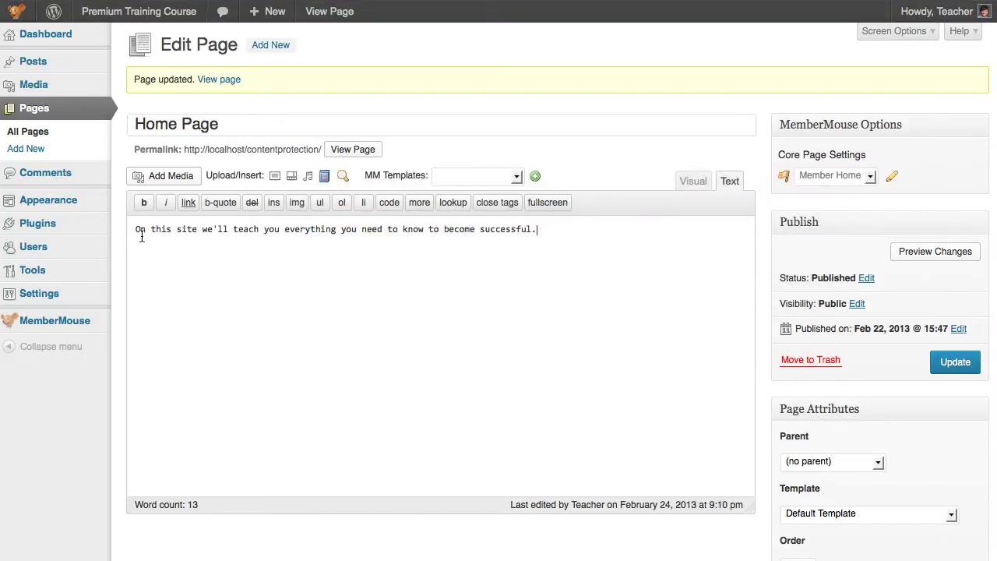
left_click(135, 229)
key("Return")
key("Return")
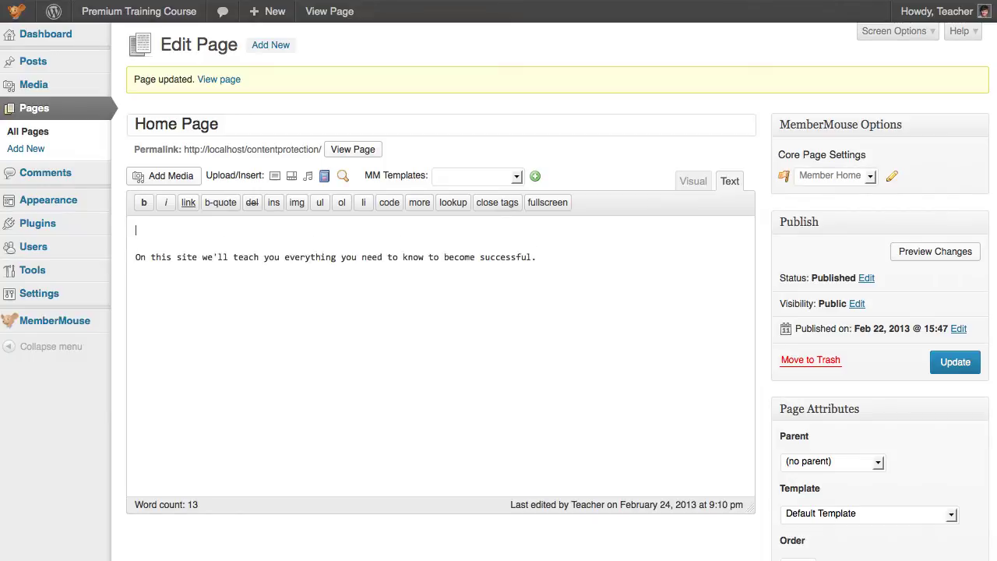
type("Welcome")
Insert the [MM_Member_Data] SmartTag from the library's Members category after 'Welcome'.
left_click(324, 176)
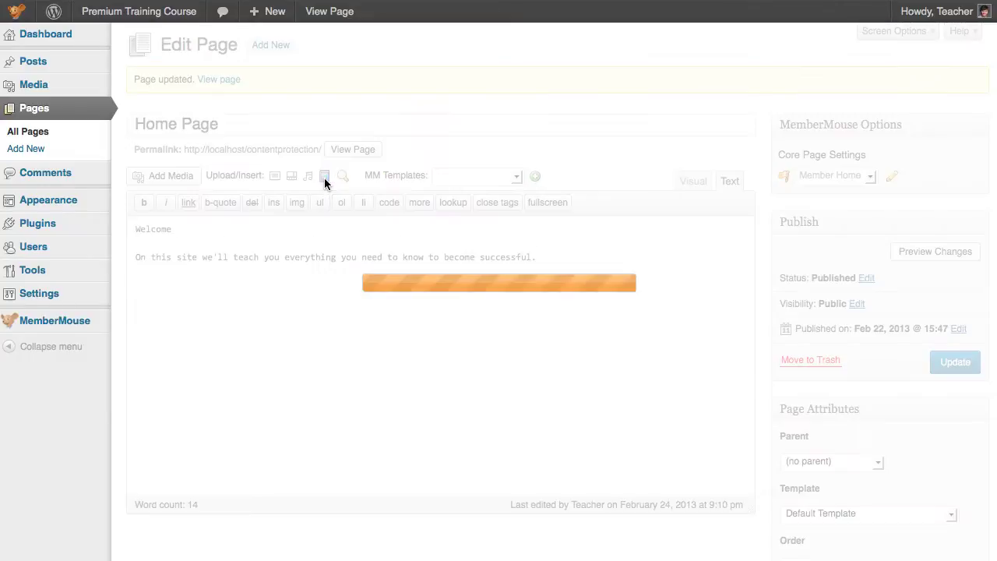
left_click(244, 220)
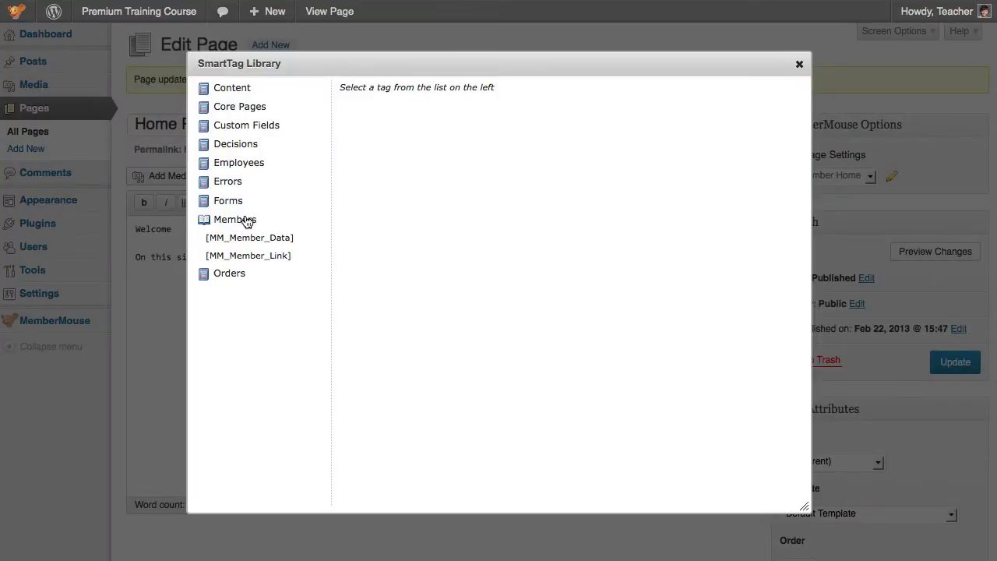
left_click(248, 238)
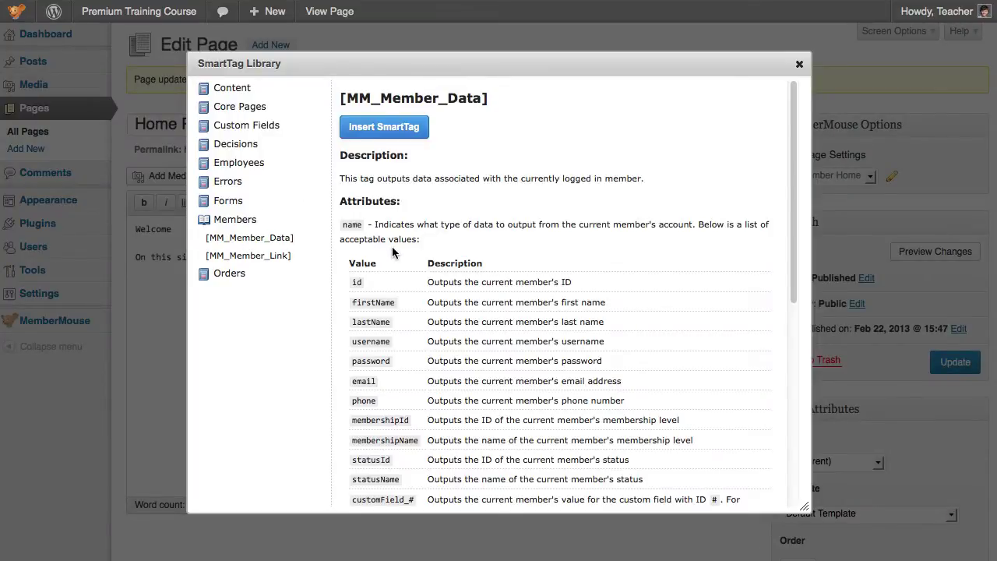
scroll(392, 249, "down", 2)
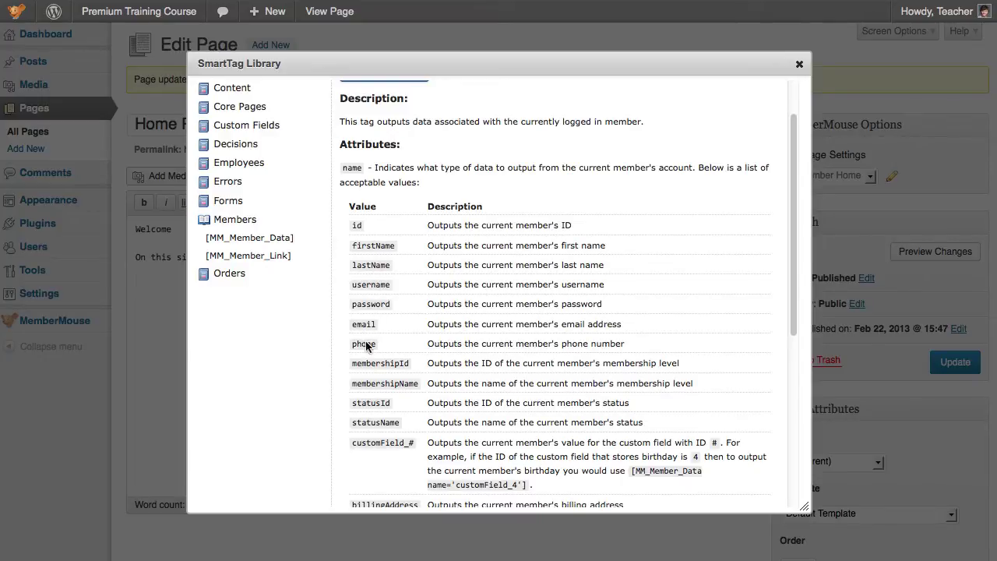
scroll(391, 388, "down", 2)
scroll(397, 428, "down", 1)
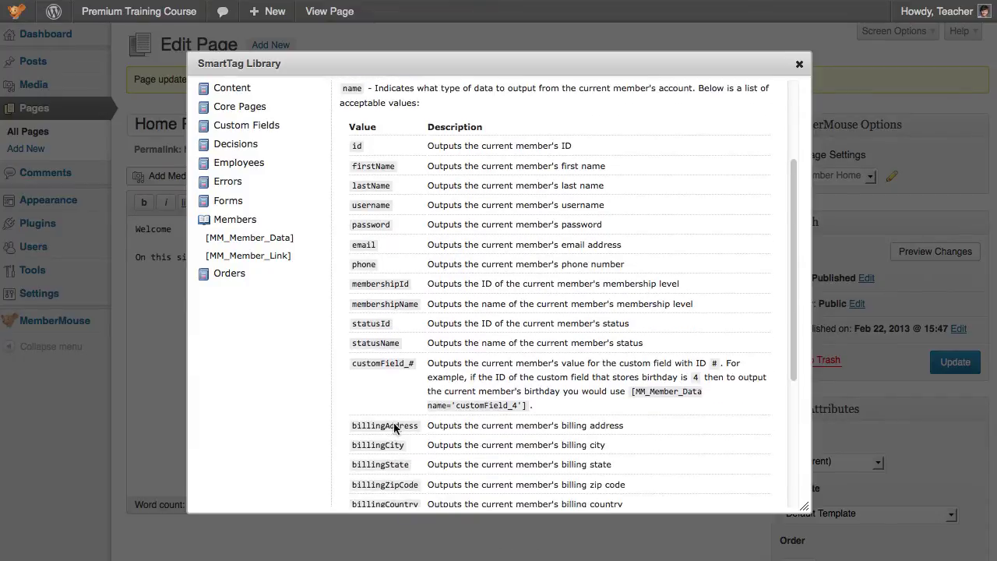
scroll(397, 320, "up", 5)
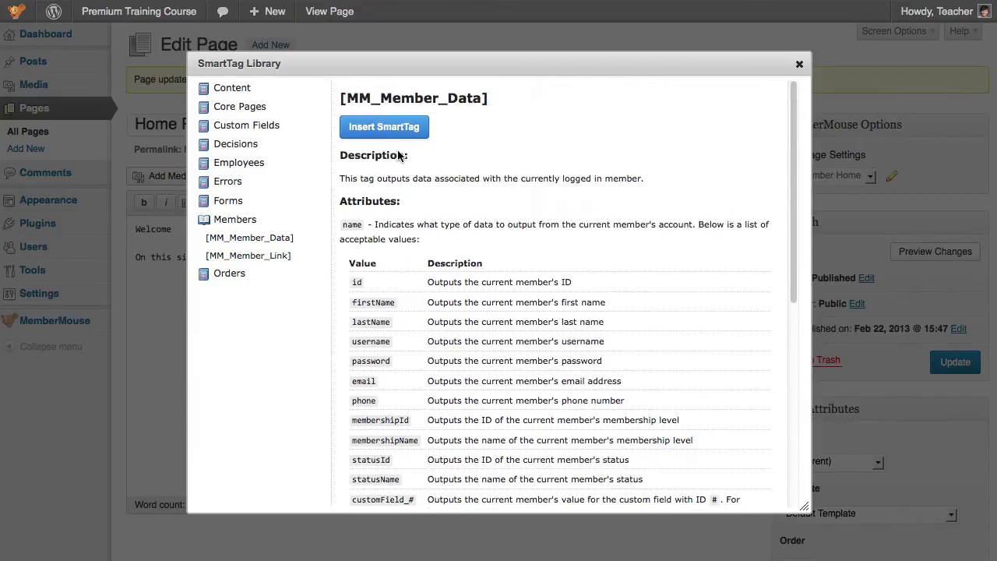
left_click(391, 127)
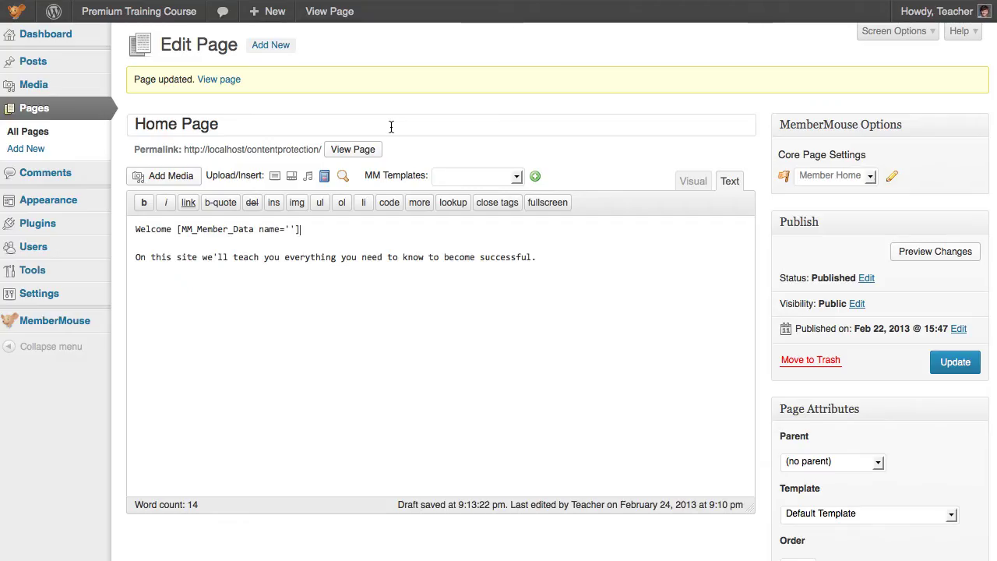
Set the SmartTag's name value to firstName and end the line with '!'.
left_click(290, 228)
type("firstName")
key("End")
type("!")
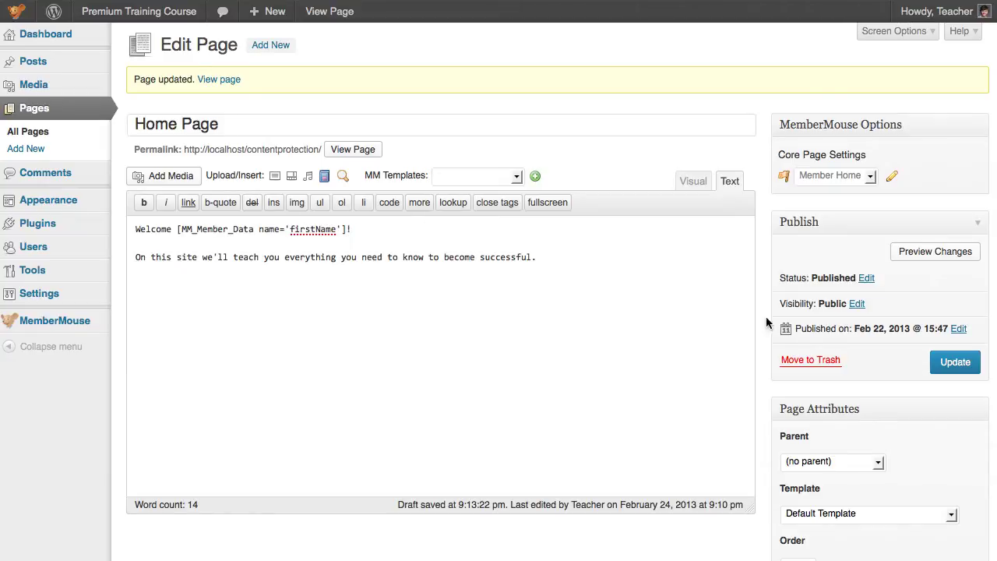
Update the Home Page and reload the live page in the browser.
left_click(947, 366)
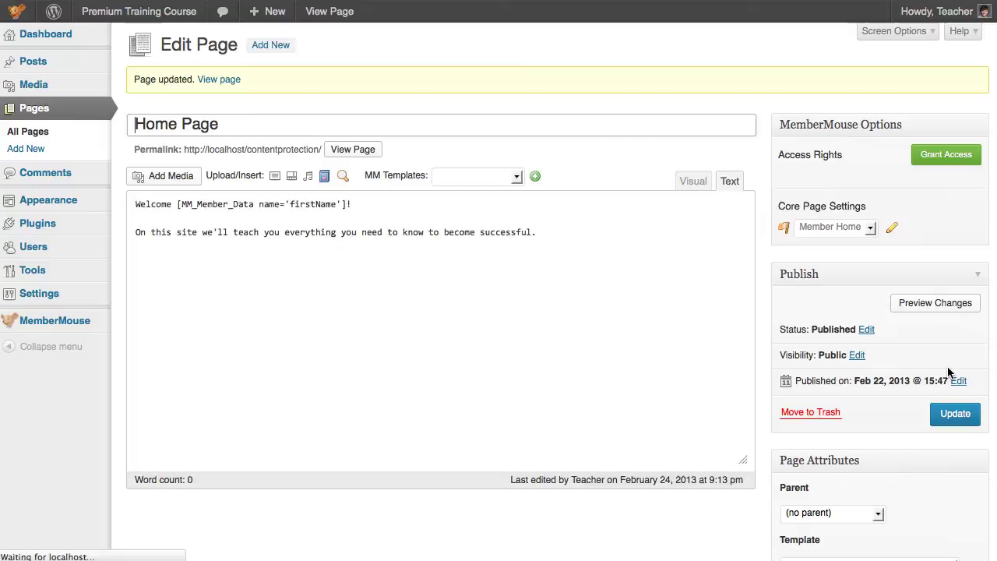
key("super+Tab")
key("super+r")
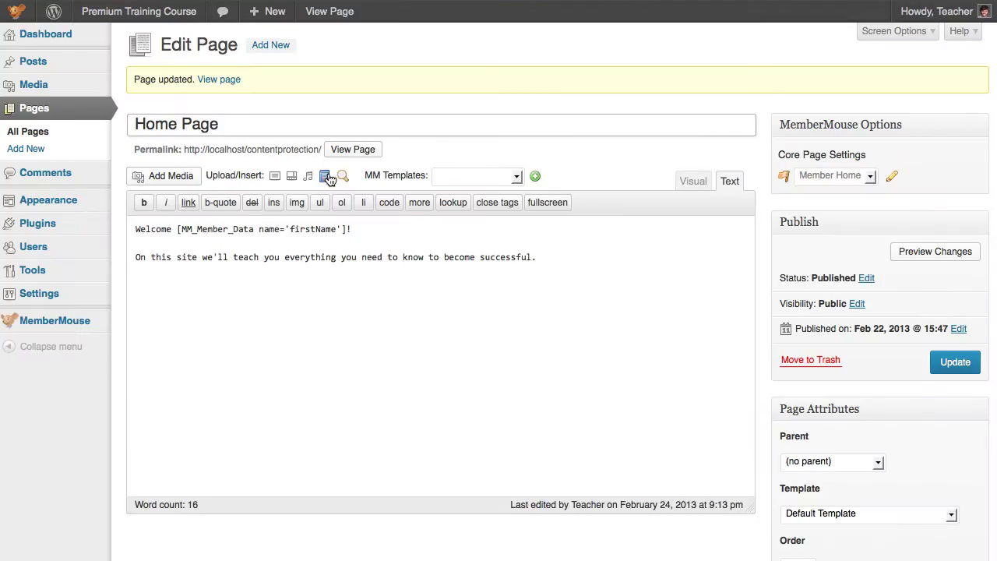
Reopen the SmartTag Library and read the Orders tags [MM_Purchase_Link] and [MM_Order_Data].
left_click(329, 174)
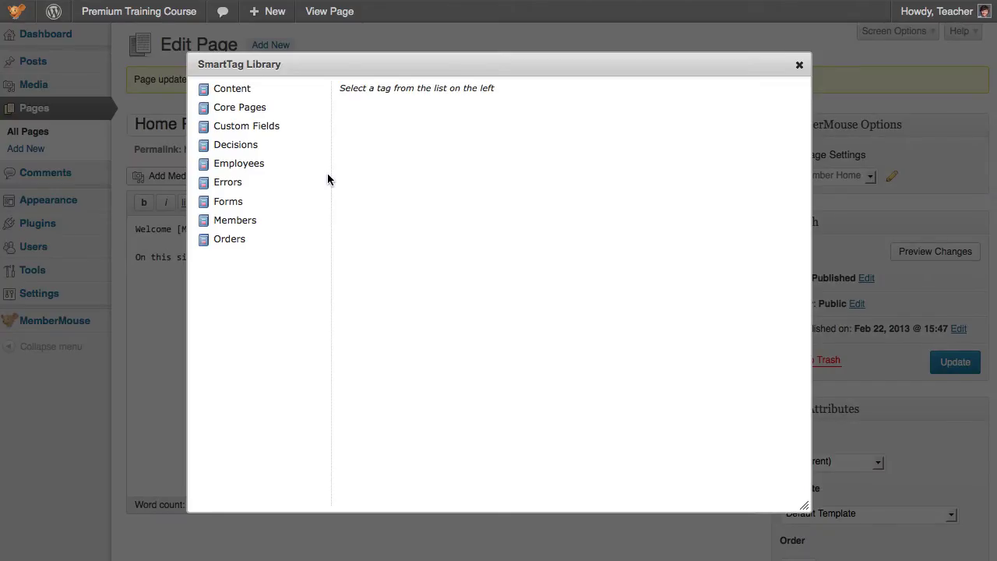
left_click(237, 241)
left_click(245, 280)
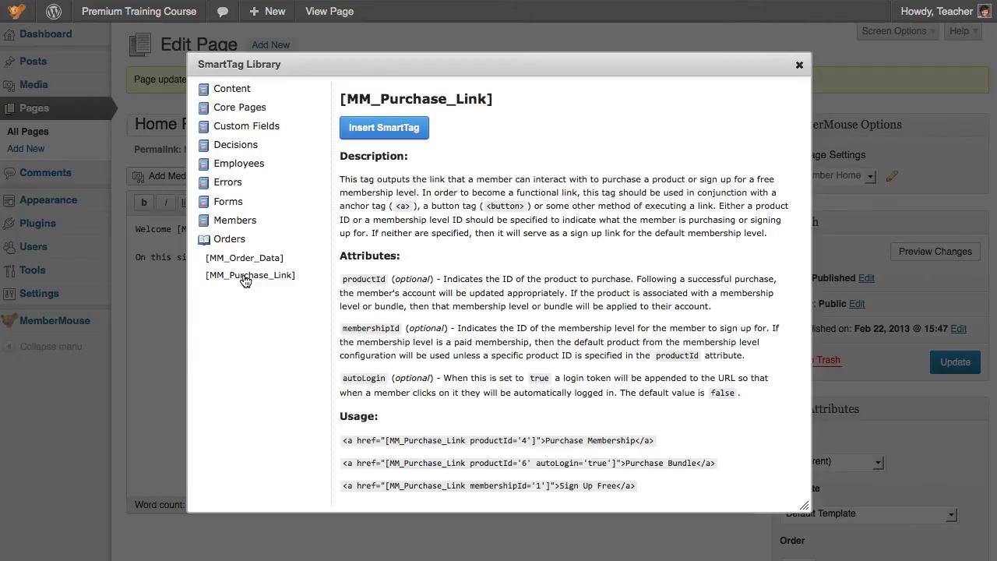
left_click(244, 258)
Look at [MM_Member_Link] under Members, then the [MM_Form] documentation under Forms.
left_click(234, 221)
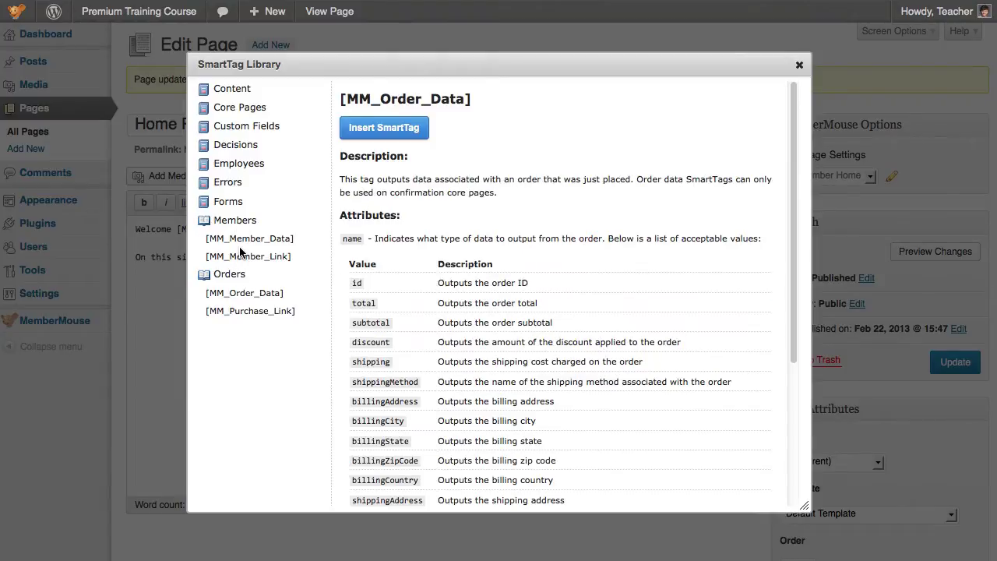
left_click(243, 258)
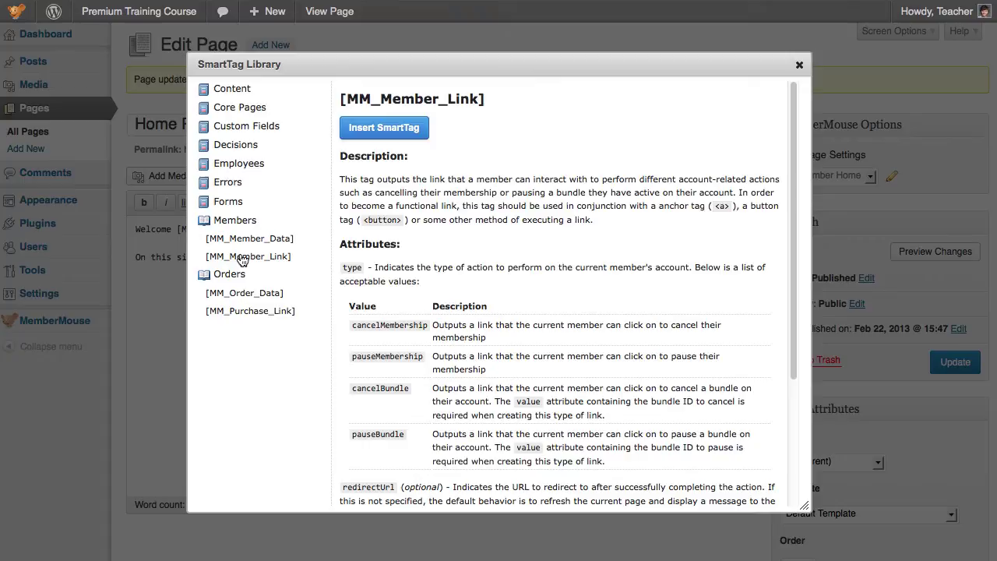
left_click(237, 204)
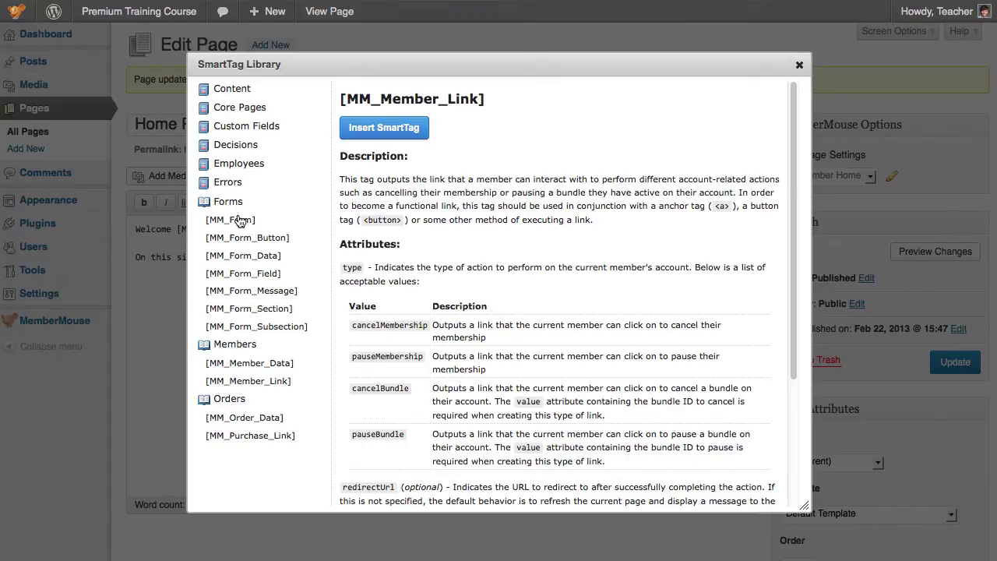
left_click(239, 221)
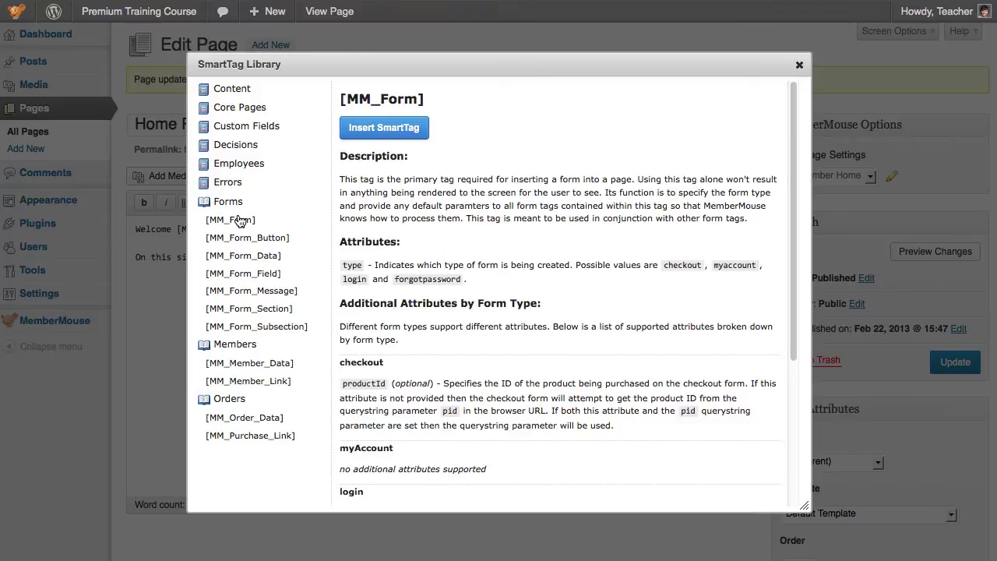
Read the Affiliate, Member and Order decision tags, ending on [MM_Access_Decision].
left_click(236, 145)
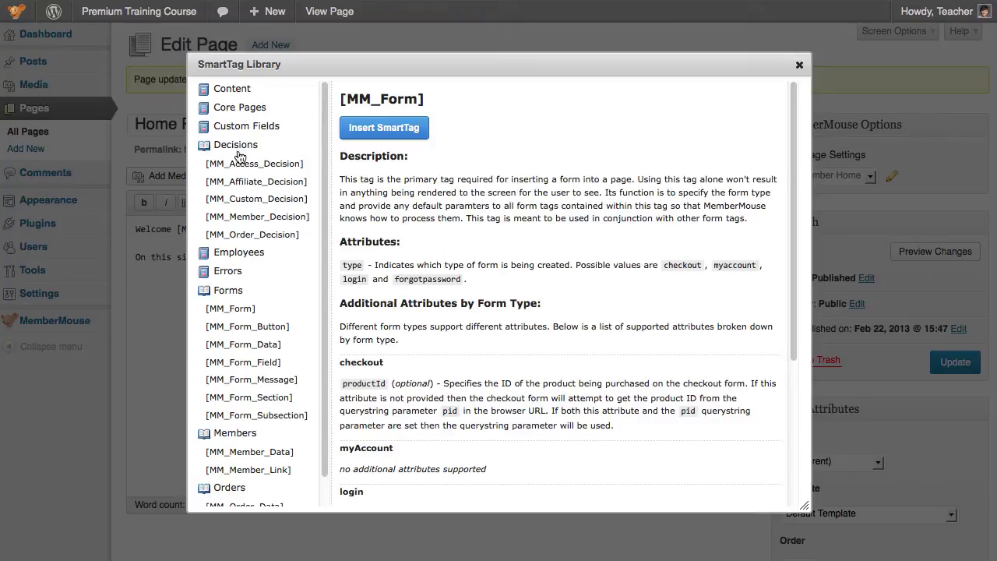
left_click(248, 183)
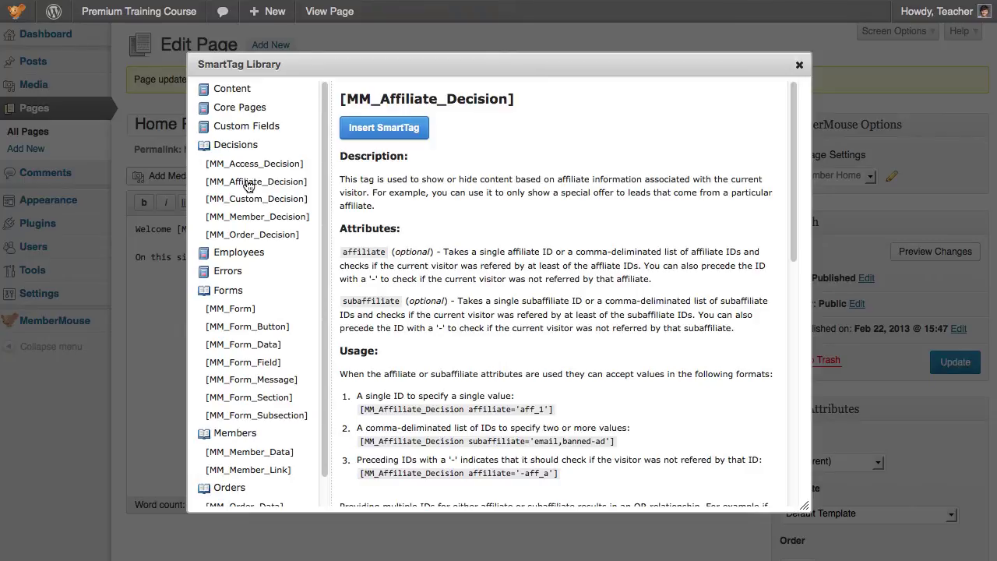
left_click(249, 217)
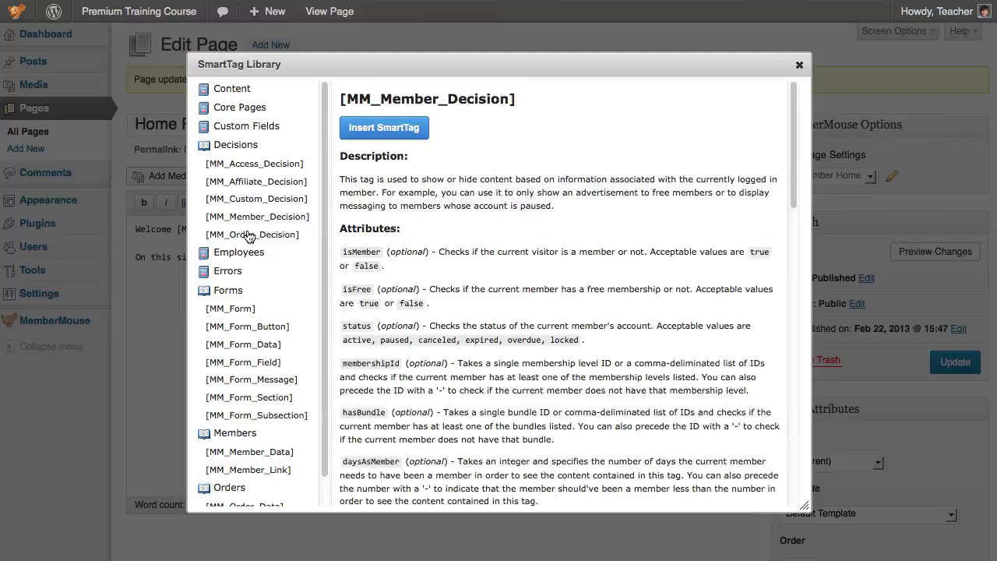
left_click(249, 235)
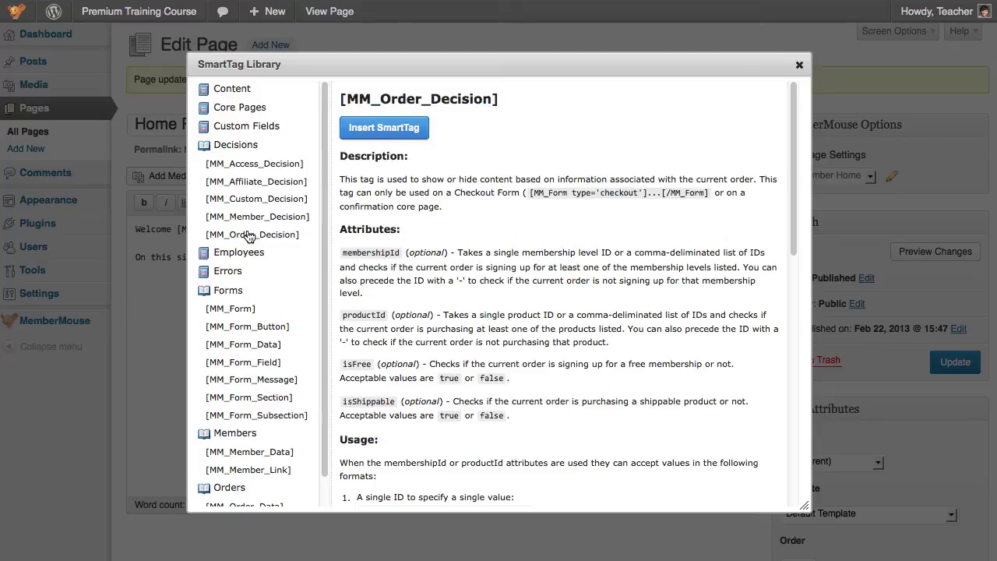
left_click(249, 166)
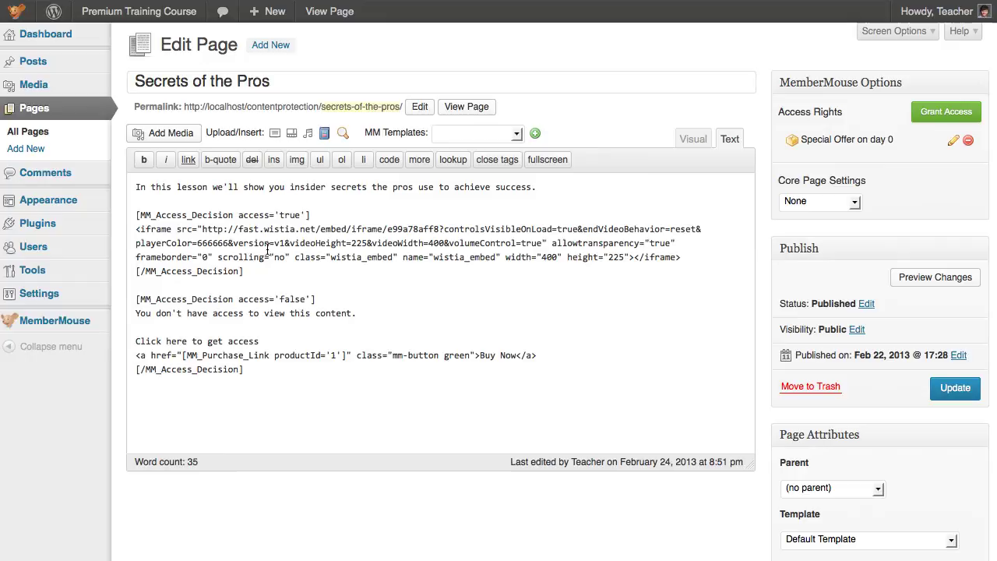
Highlight the access='true' video block, the access='false' block, and the video embed code.
left_click_drag(265, 272, 138, 215)
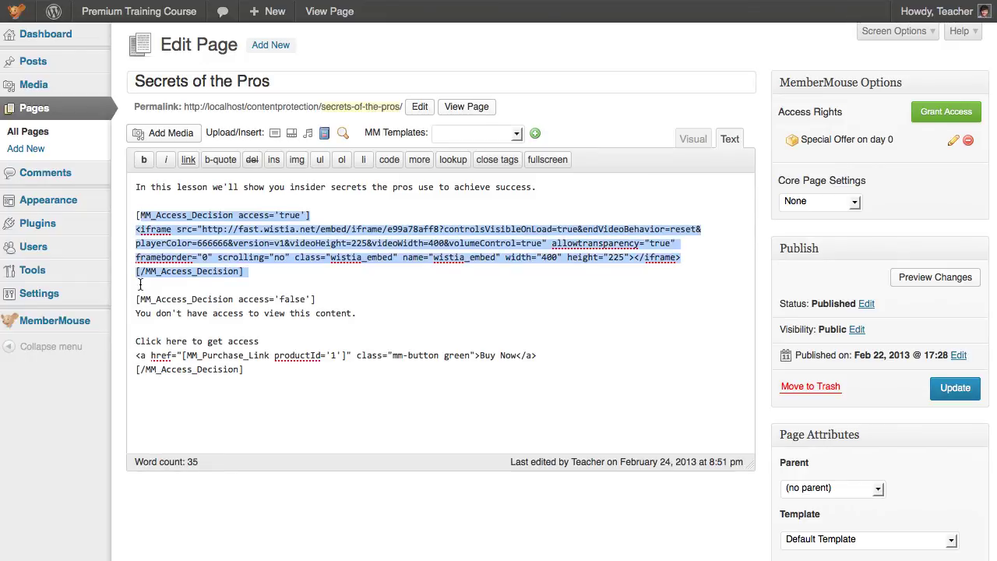
left_click_drag(136, 299, 259, 371)
left_click(259, 364)
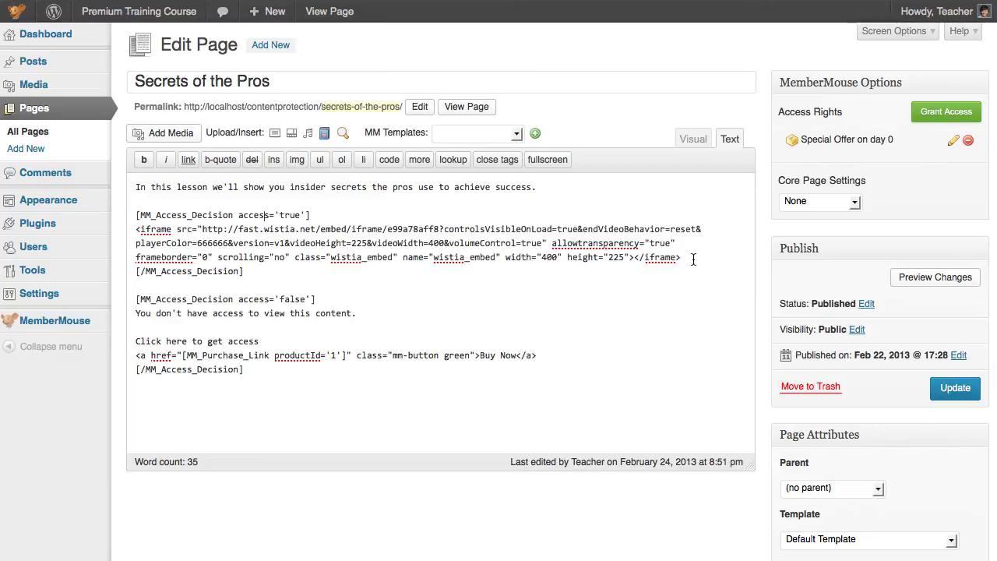
mouse_move(681, 258)
left_mouse_down()
mouse_move(150, 243)
mouse_move(133, 230)
left_mouse_up()
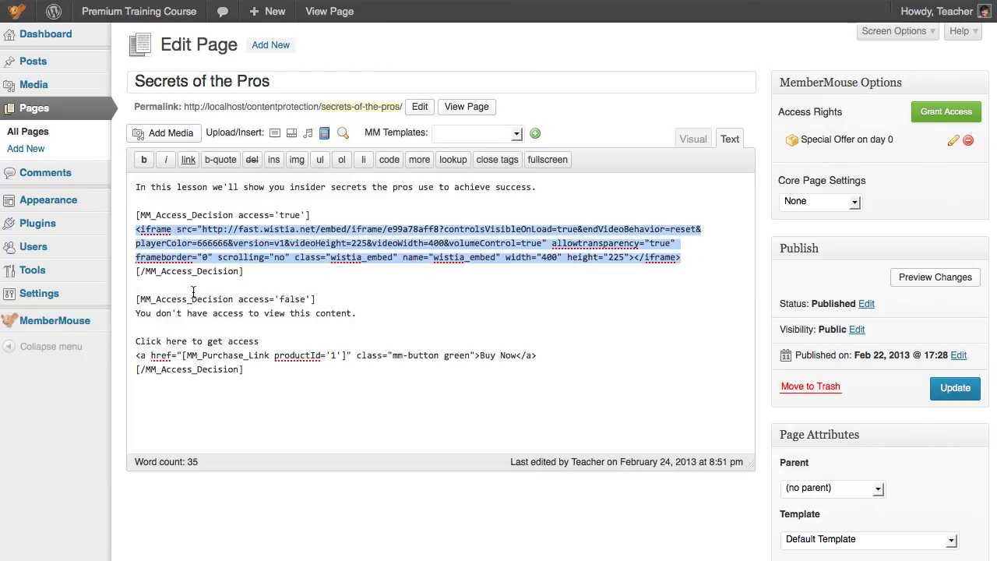
left_click(153, 295)
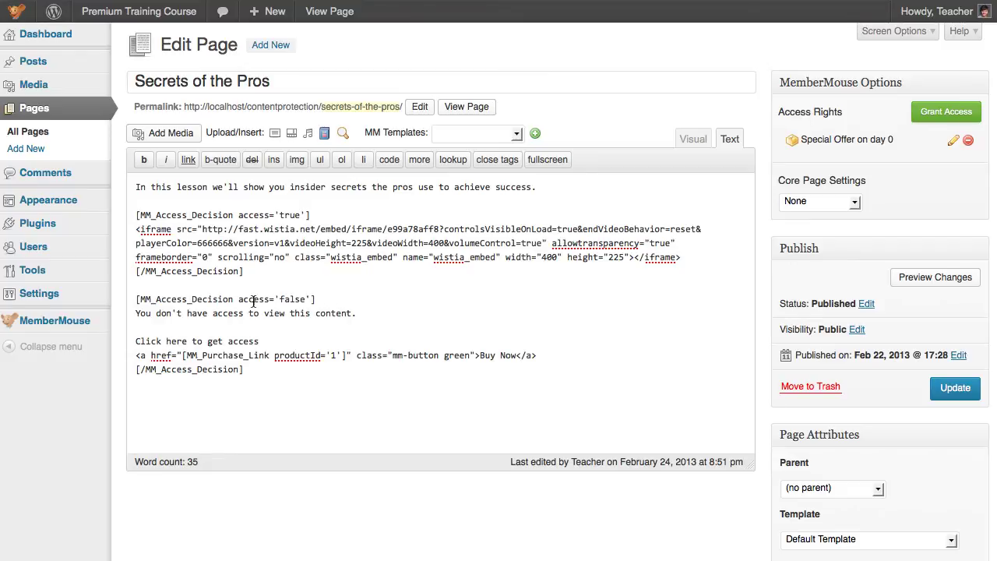
Highlight the 'false' value, the no-access message, the access prompt, and the [MM_Purchase_Link] tag.
double_click(296, 300)
left_click(318, 304)
left_click_drag(135, 313, 360, 315)
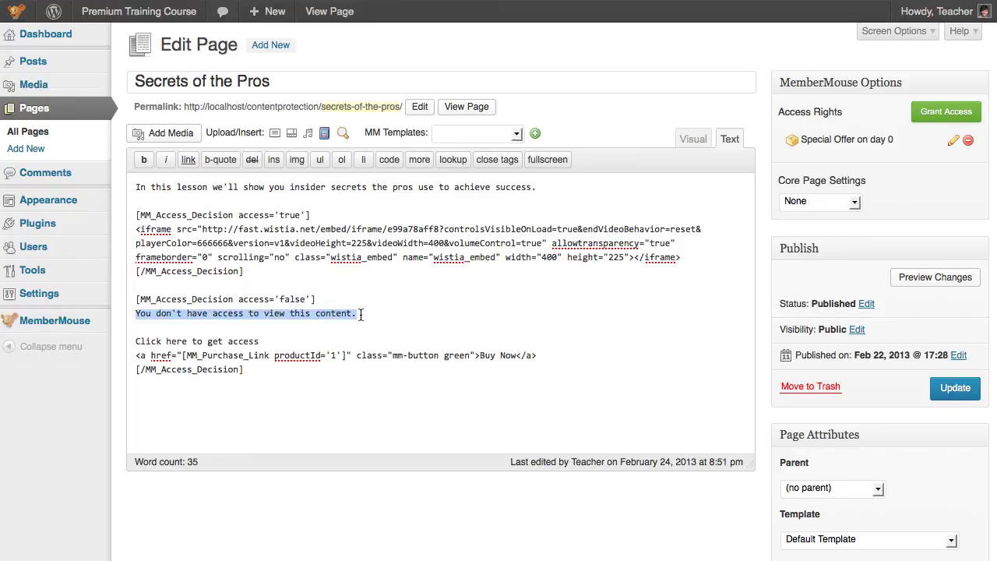
left_click(359, 315)
left_click_drag(259, 341, 145, 341)
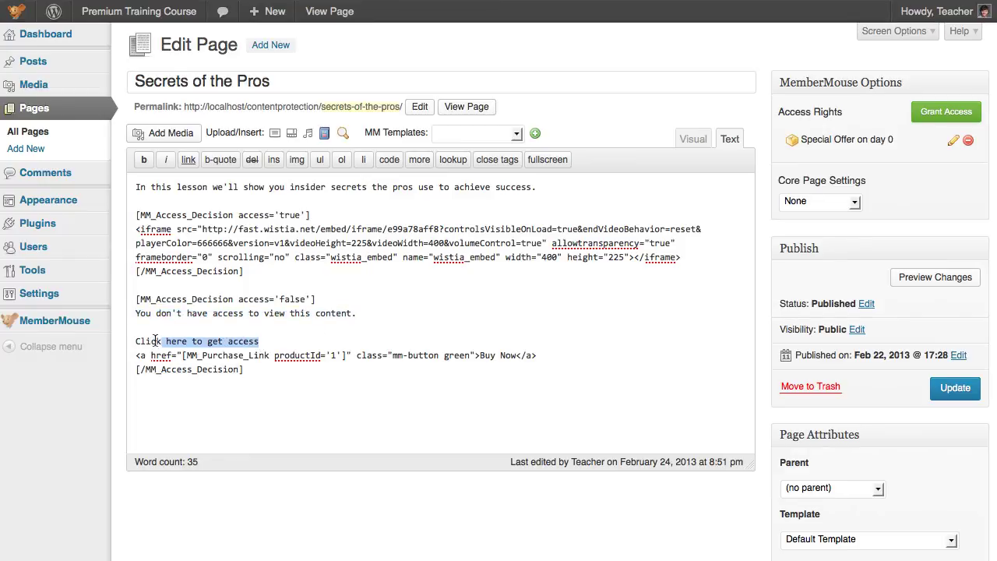
left_click(145, 341)
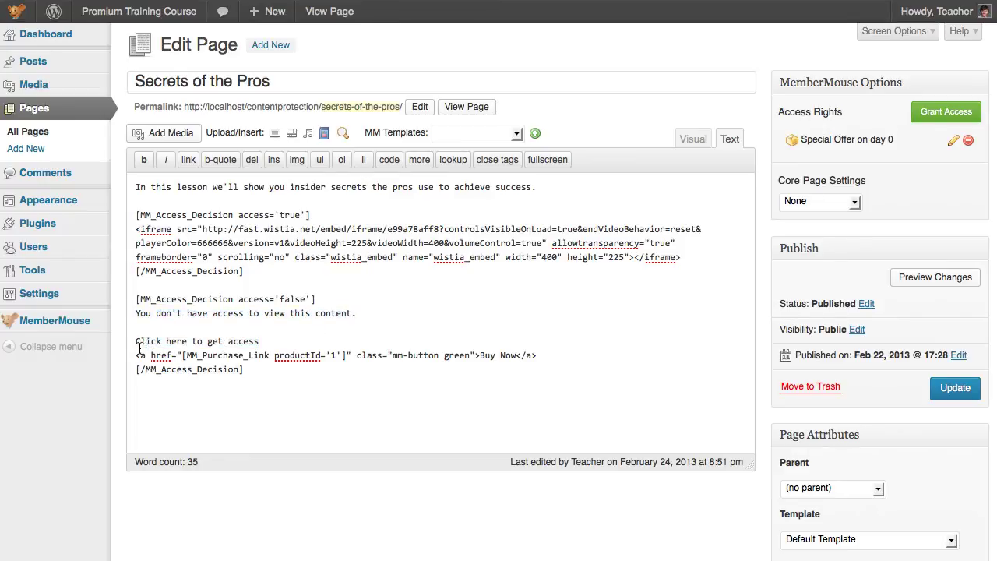
left_click_drag(181, 355, 270, 355)
left_click(270, 355)
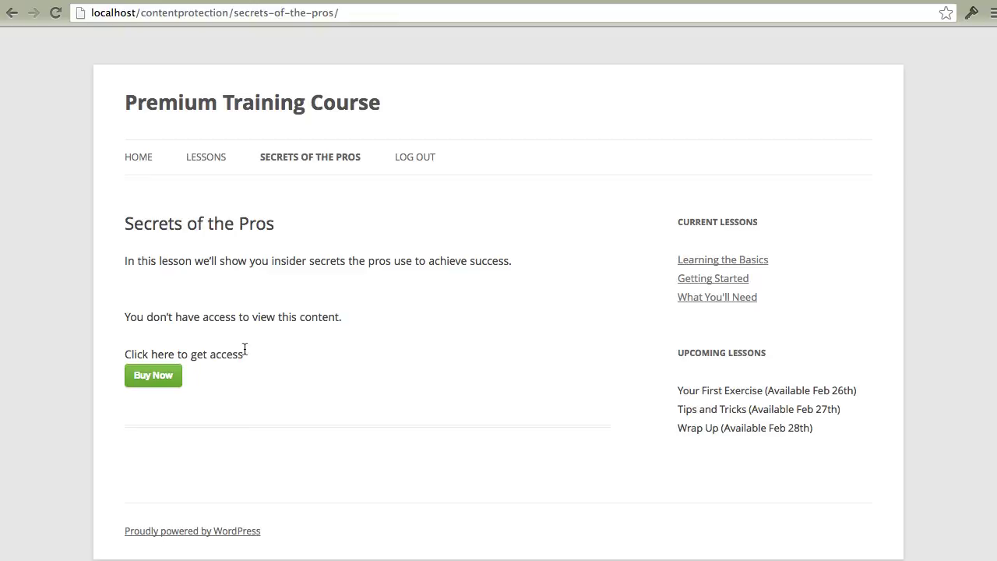
Buy the $19.95 Special Offer at checkout, then return to Secrets of the Pros.
left_click(154, 375)
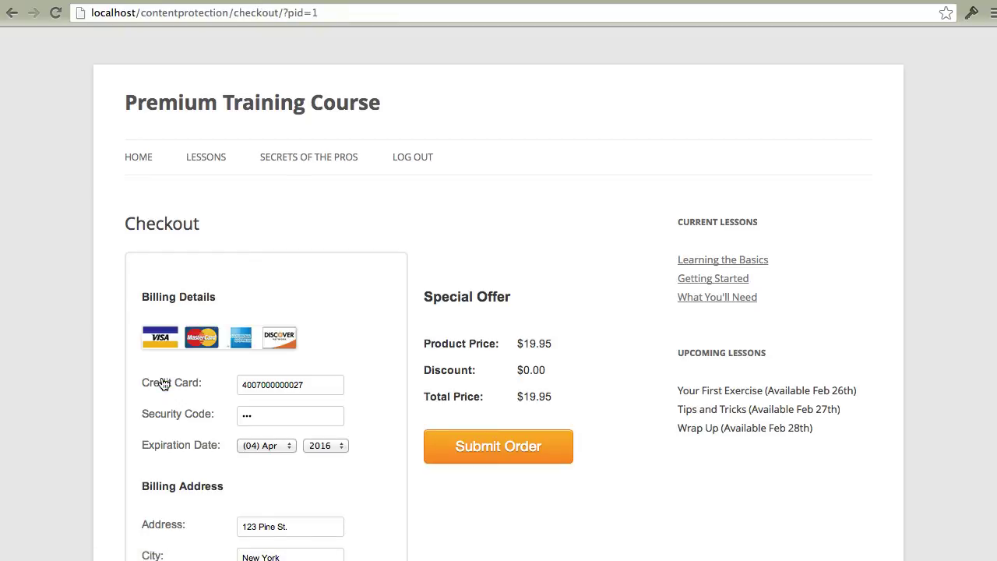
left_click(476, 446)
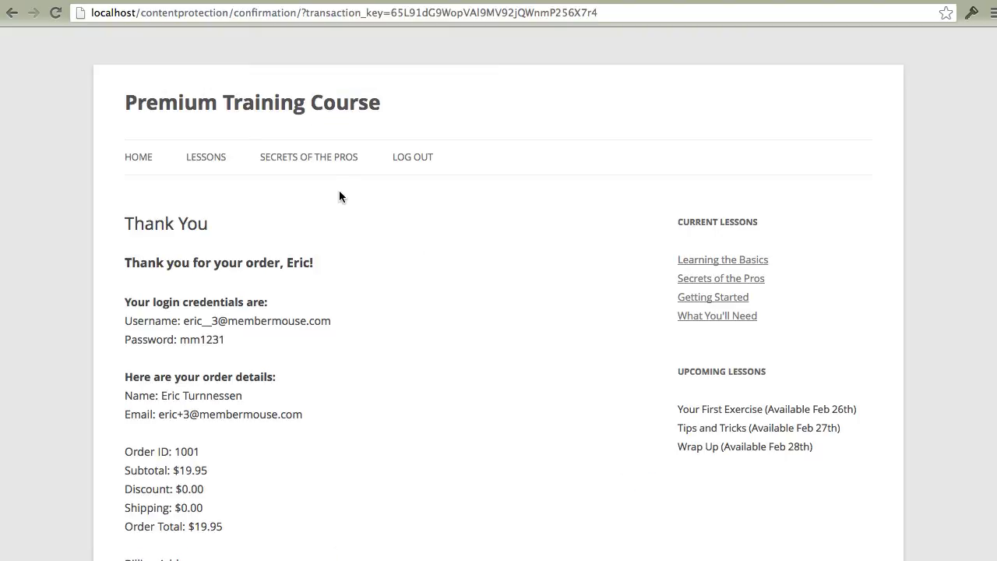
left_click(333, 159)
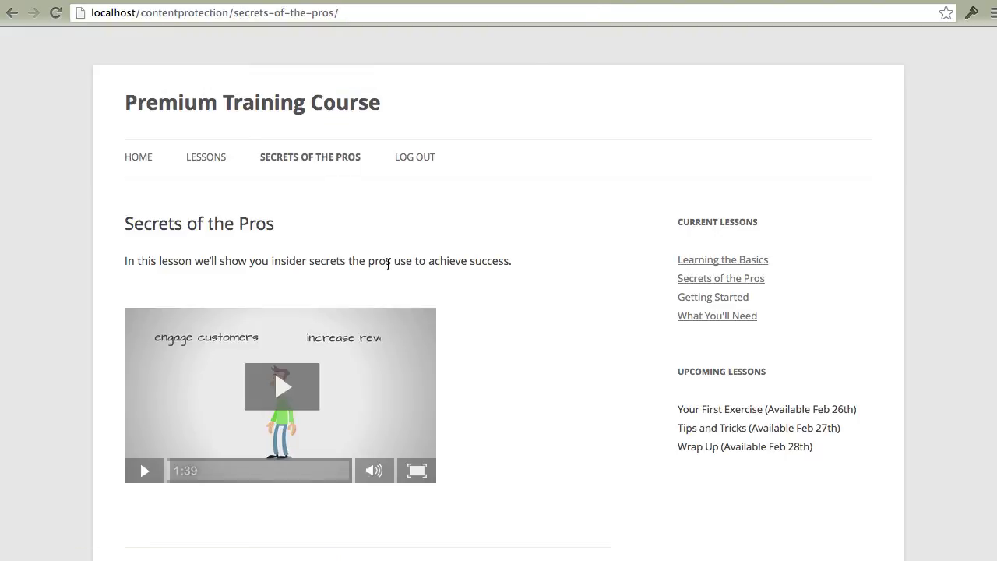